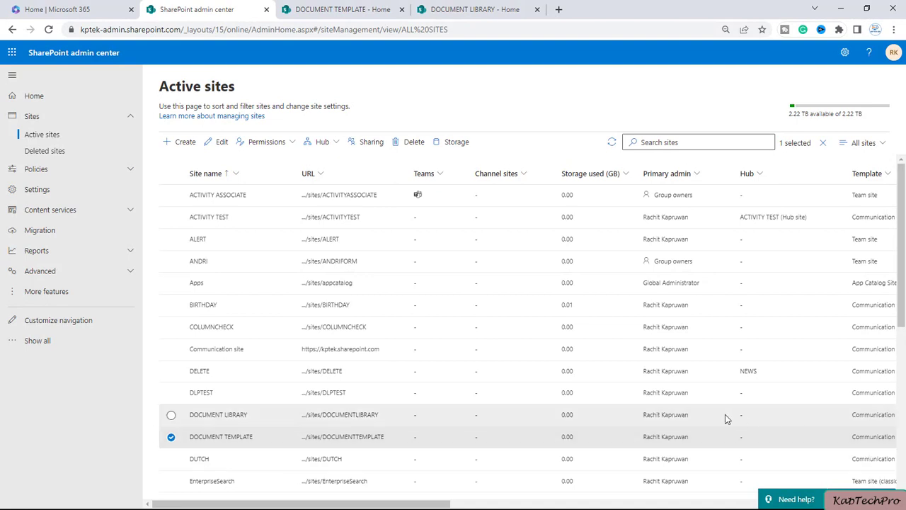
# Step: Select the DOCUMENT LIBRARY site in Active sites and switch to the DOCUMENT TEMPLATE home page
pyautogui.click(171, 416)
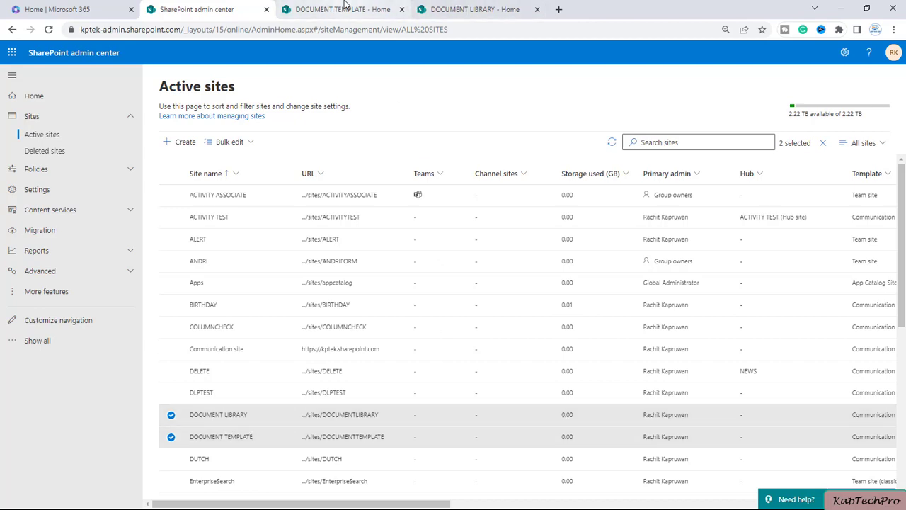
pyautogui.click(393, 10)
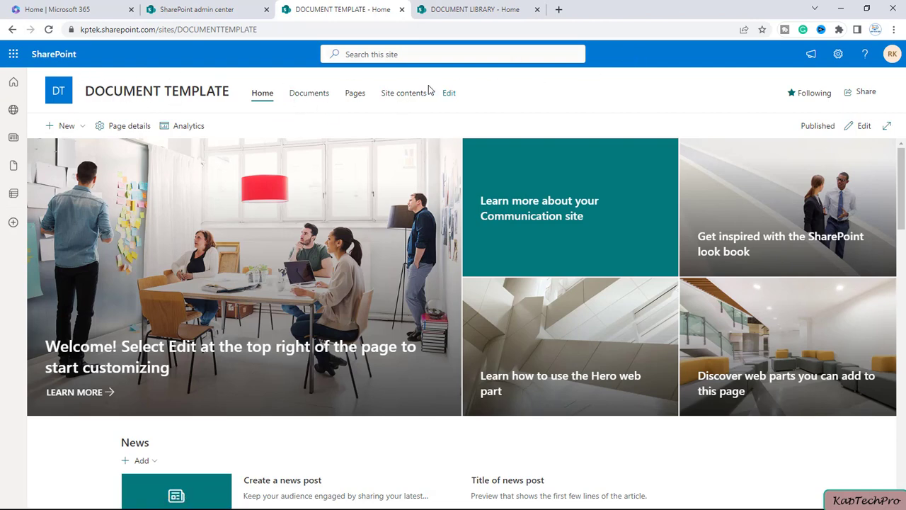
# Step: Open DOCUMENT TEMPLATE's Documents library via Site contents to see its five files
pyautogui.click(417, 92)
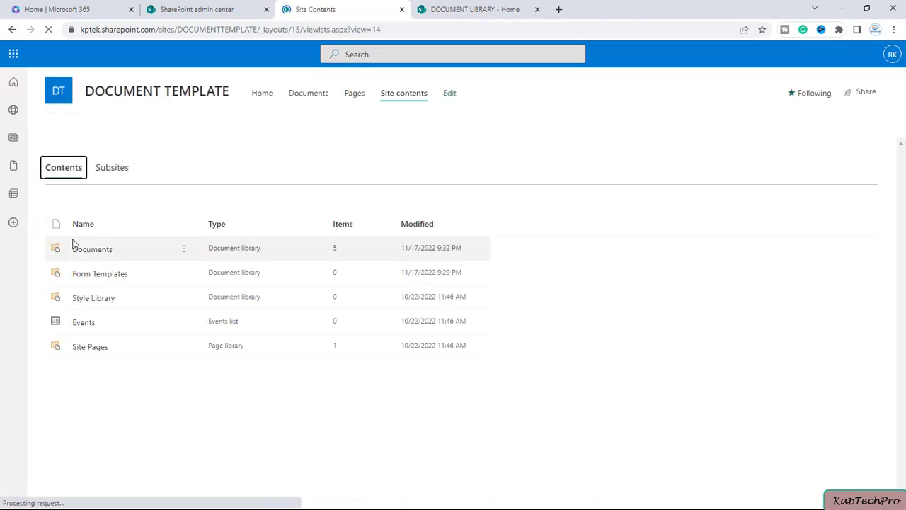
pyautogui.click(88, 256)
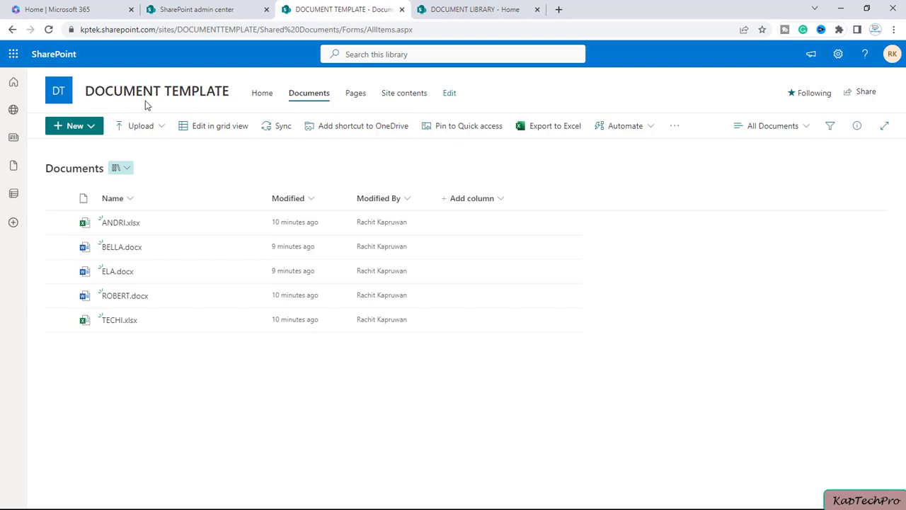
pyautogui.click(435, 10)
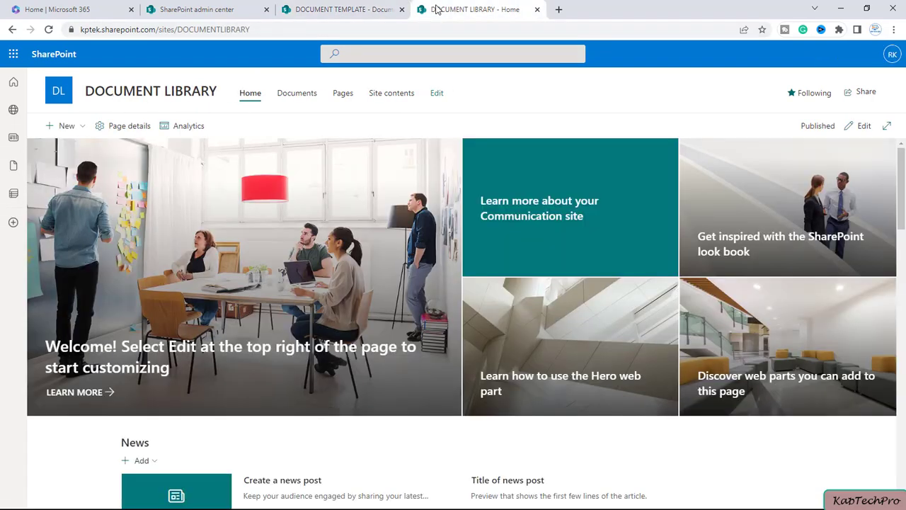
pyautogui.click(342, 6)
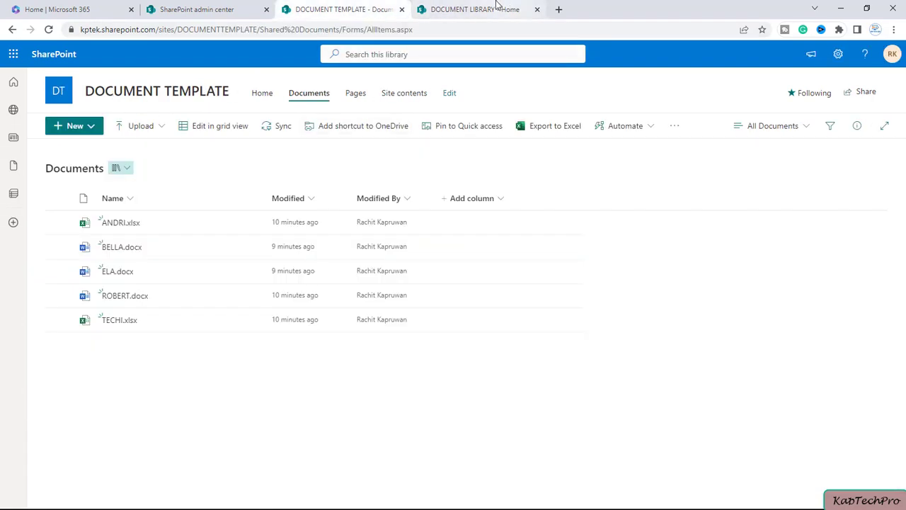
# Step: Check DOCUMENT LIBRARY's site contents, then return to the DOCUMENT TEMPLATE Documents library
pyautogui.click(496, 7)
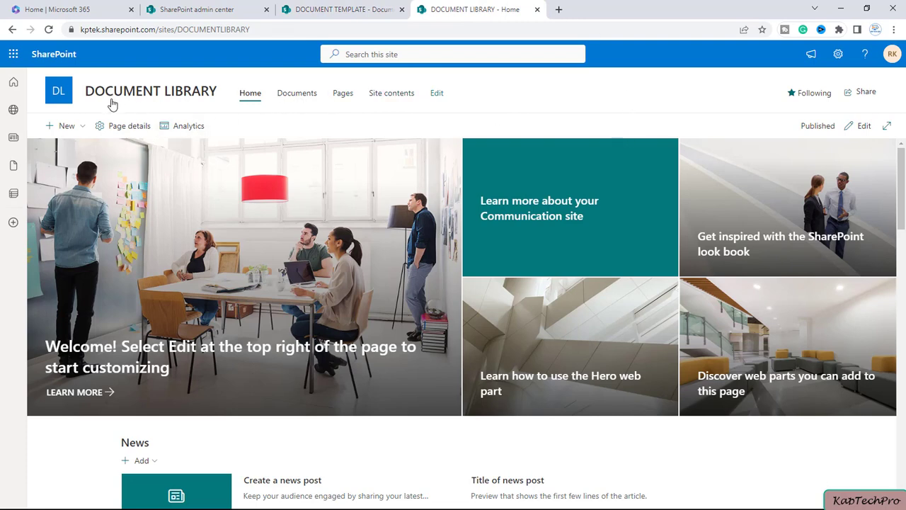
pyautogui.click(387, 97)
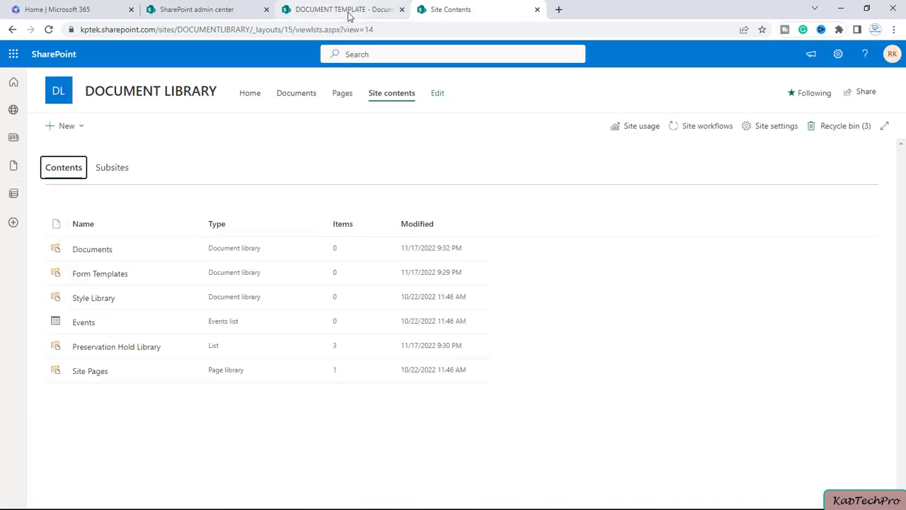
pyautogui.moveTo(337, 18)
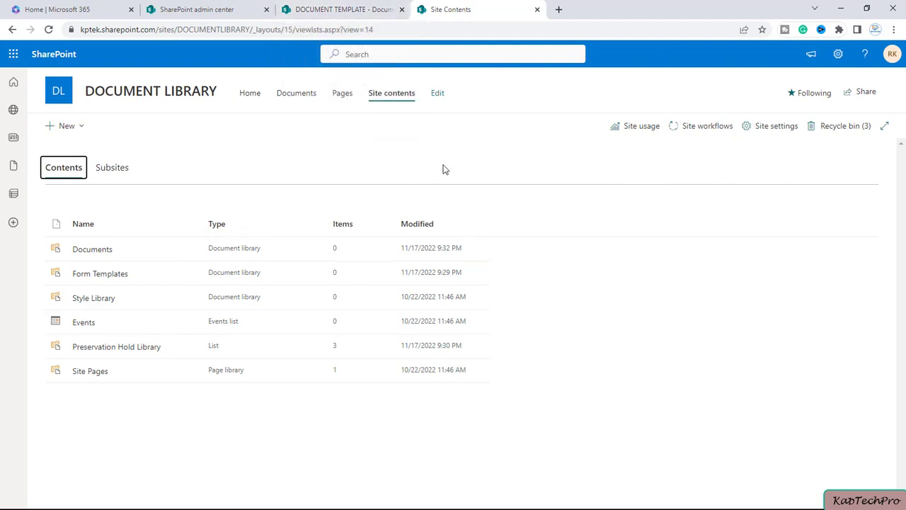
pyautogui.click(320, 9)
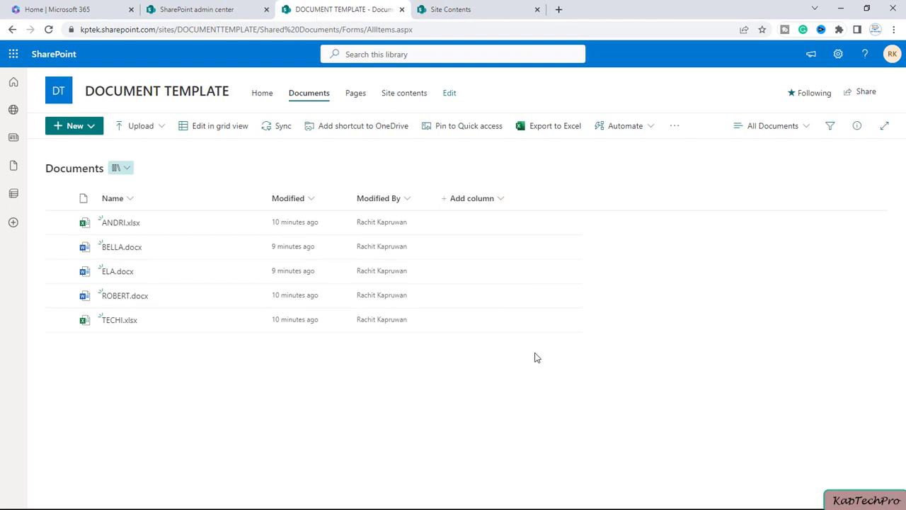
# Step: Open the Documents library's full settings page through Library settings and More library settings
pyautogui.click(839, 56)
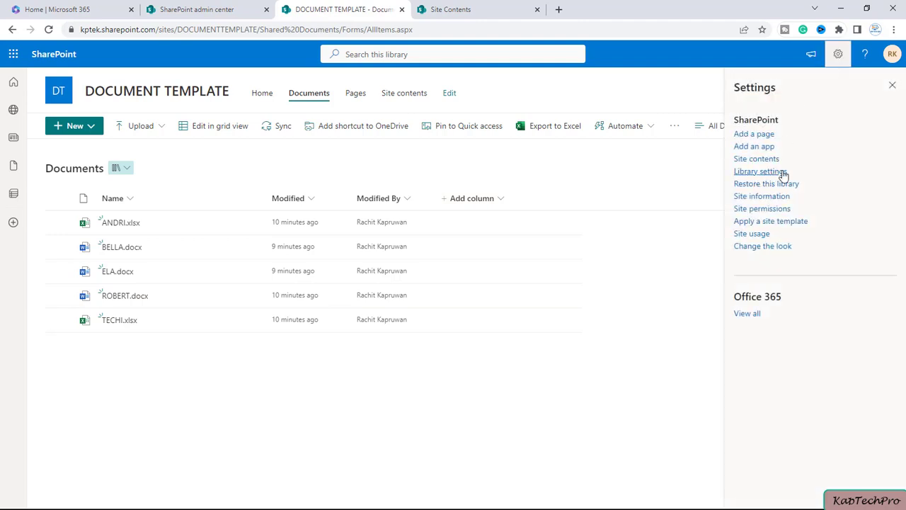
pyautogui.click(785, 172)
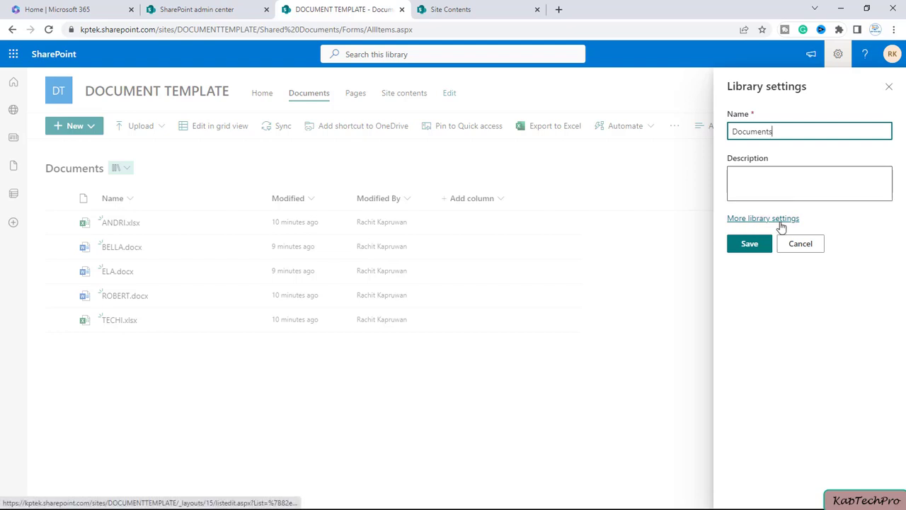
pyautogui.click(780, 222)
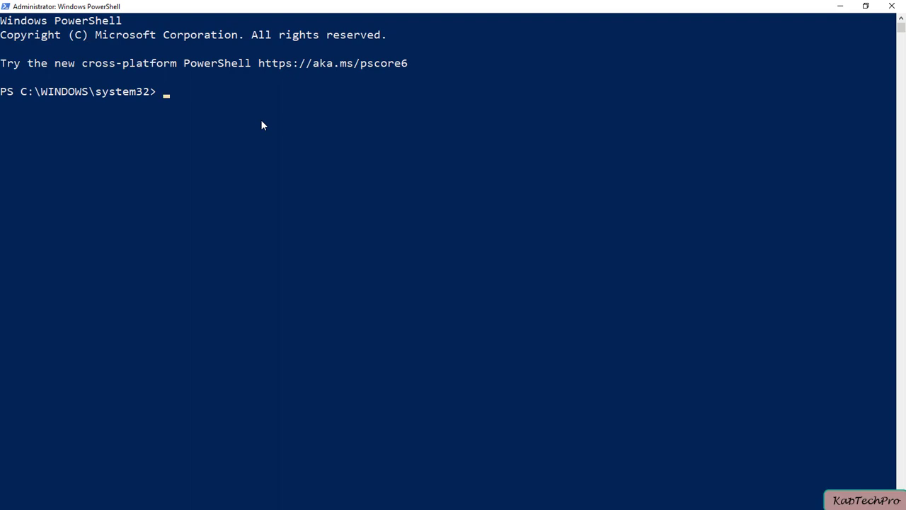
pyautogui.write('Conn')
pyautogui.press('Tab')
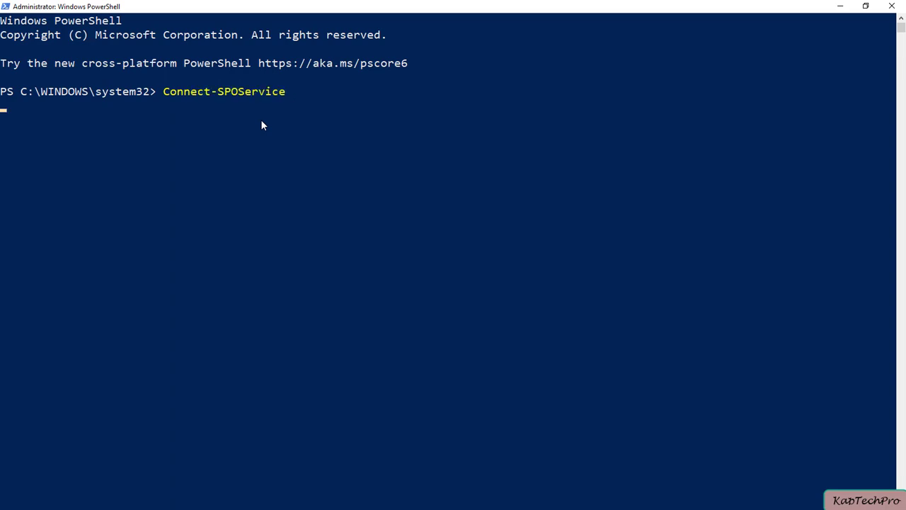
pyautogui.press('Return')
pyautogui.hotkey('alt', 'Tab')
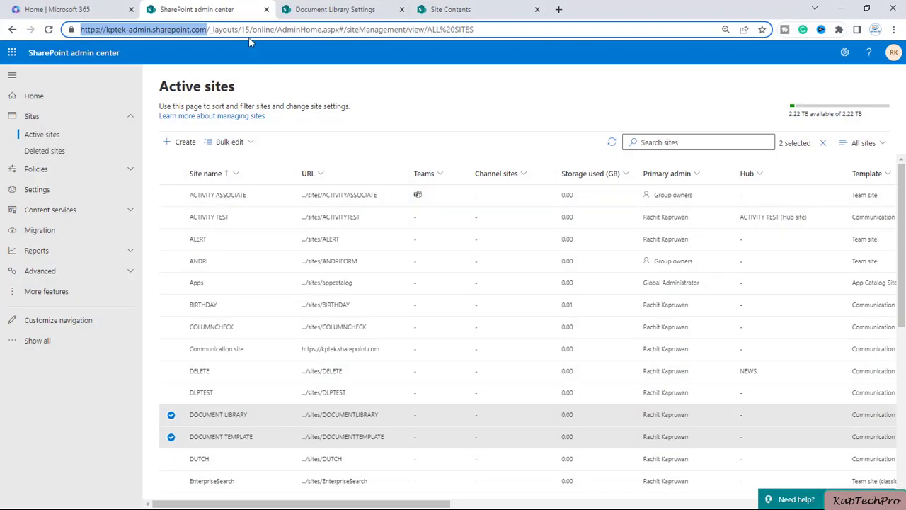
pyautogui.hotkey('alt', 'Tab')
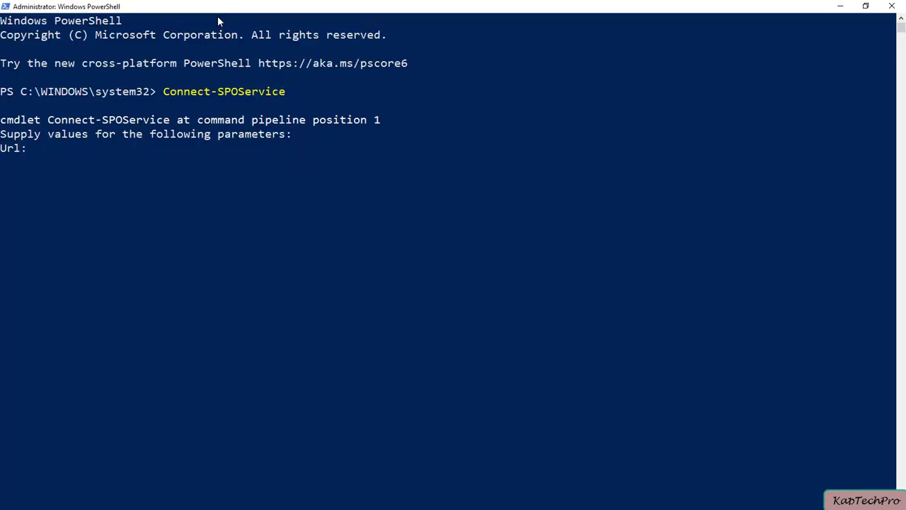
pyautogui.write('https://kptek-admin.sharepoint.com/')
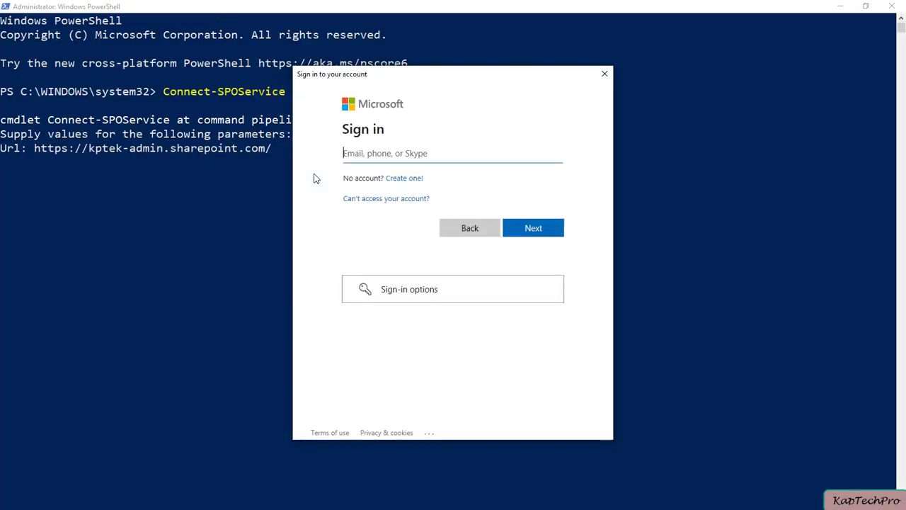
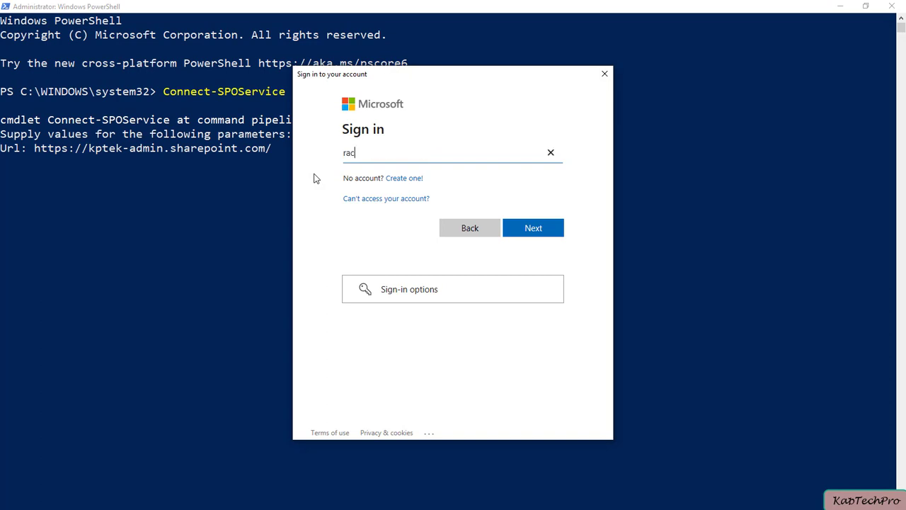
# Step: Sign in with the admin account's e-mail and password
pyautogui.press('Return')
pyautogui.write('••••••••')
pyautogui.press('Return')
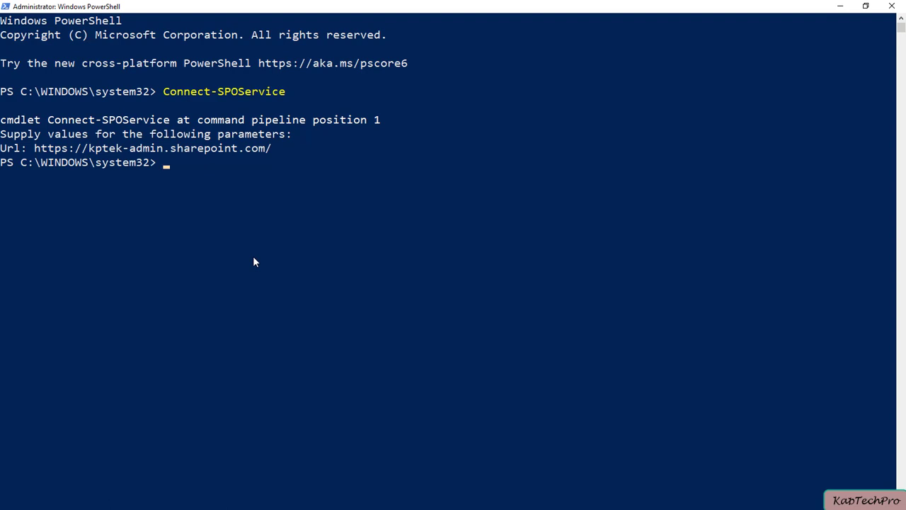
# Step: Build a Set-SPOSite -Identity command using the DOCUMENTTEMPLATE site address copied from the browser
pyautogui.write('Set-SPOSite')
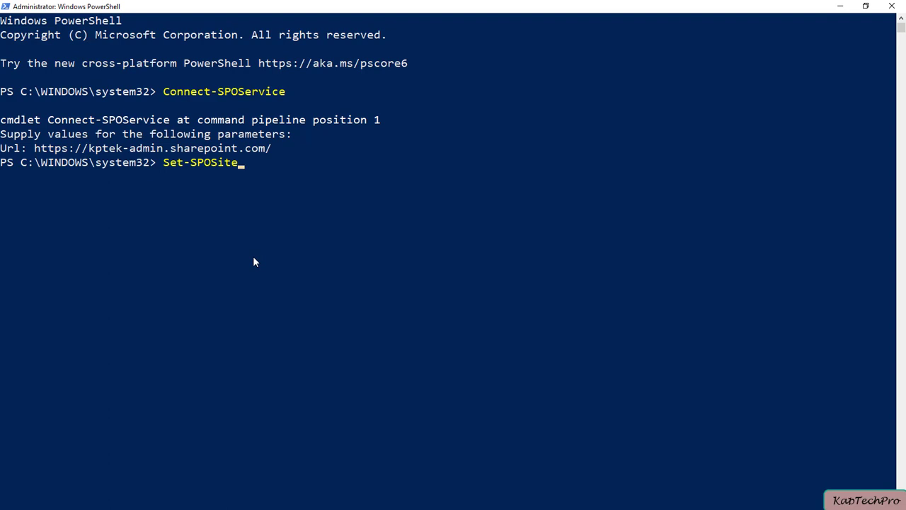
pyautogui.write(' -Id')
pyautogui.press('Tab')
pyautogui.hotkey('alt', 'Tab')
pyautogui.click(328, 14)
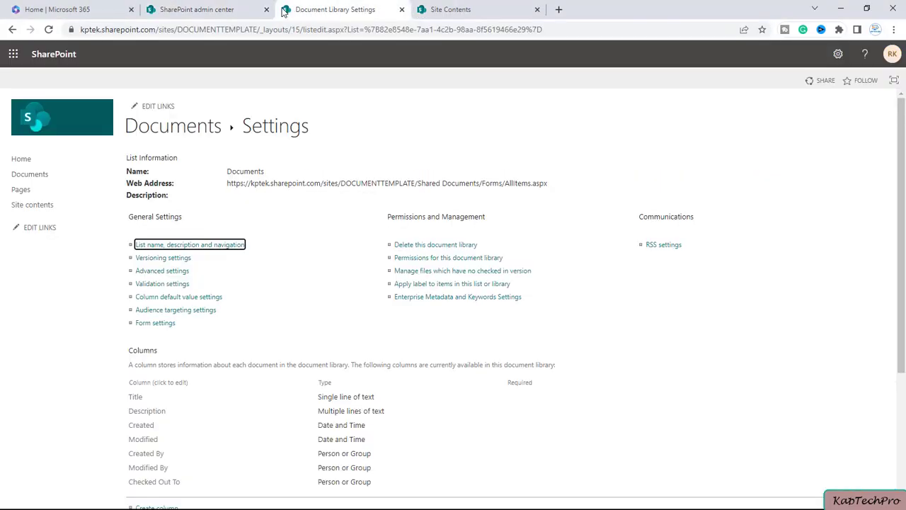
pyautogui.moveTo(284, 30); pyautogui.dragTo(78, 29)
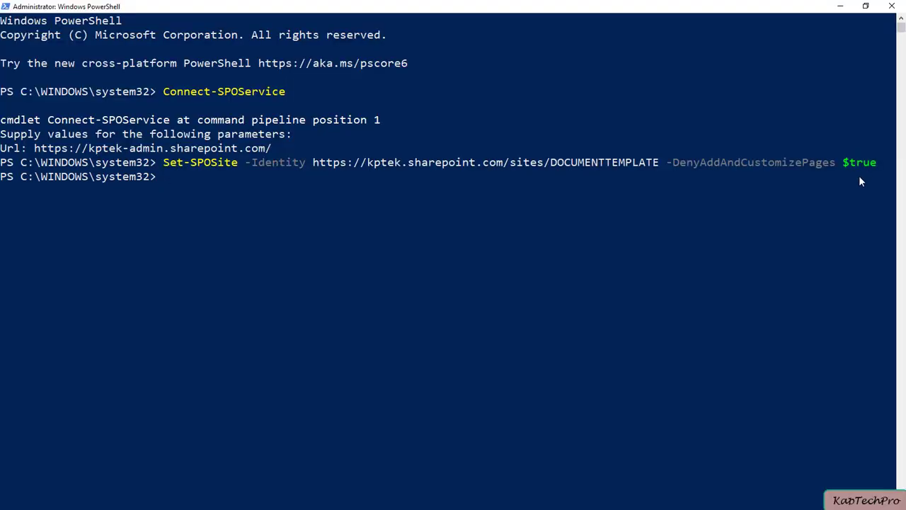
# Step: Rerun Set-SPOSite on DOCUMENTTEMPLATE with -DenyAddAndCustomizePages changed to $false
pyautogui.press('Up')
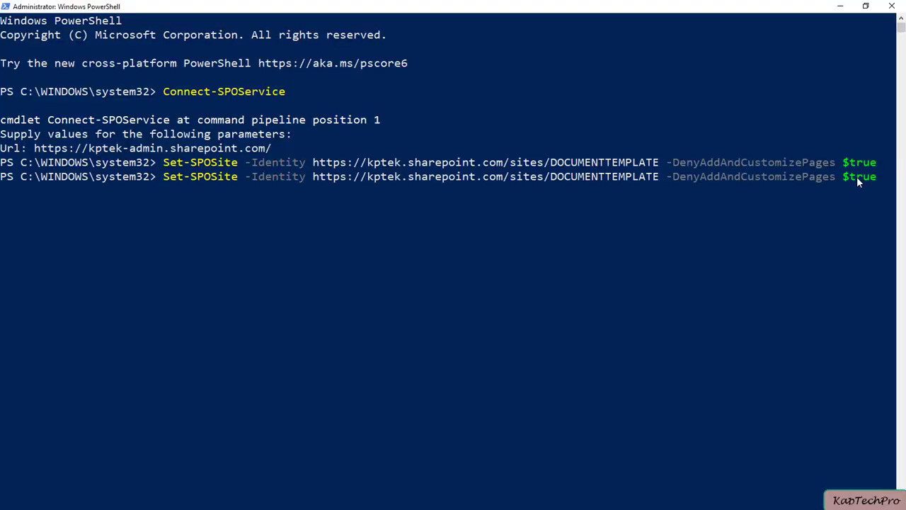
pyautogui.press('BackSpace')
pyautogui.press('BackSpace')
pyautogui.write('false')
pyautogui.press('Return')
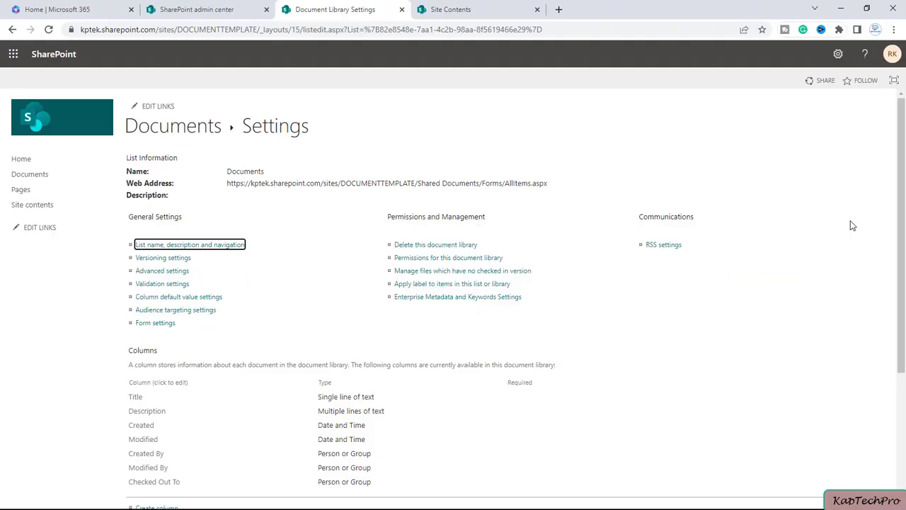
# Step: Save the Documents library as template 'Doc template', with matching name and description, including content
pyautogui.click(47, 29)
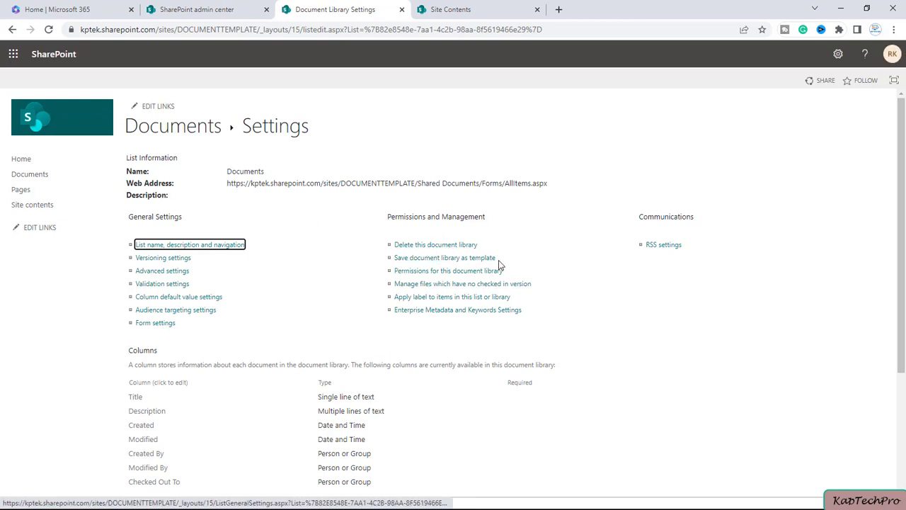
pyautogui.click(454, 260)
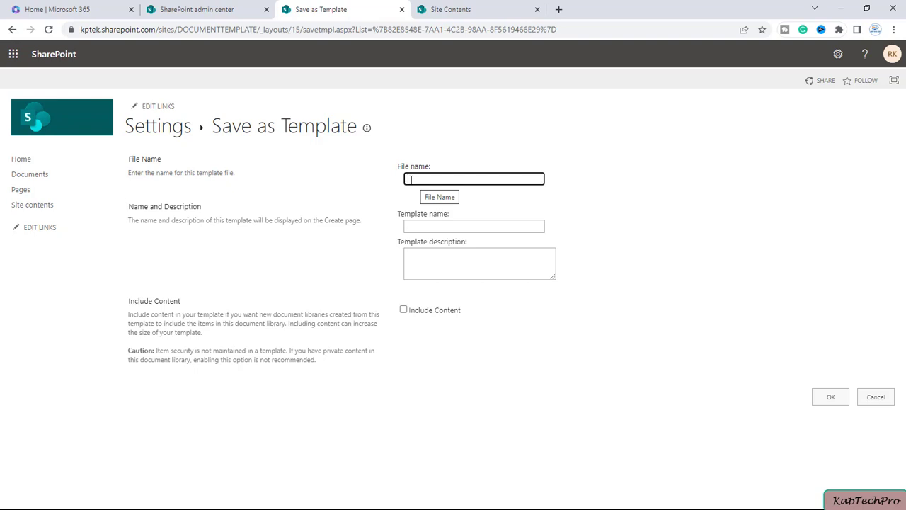
pyautogui.write('Doc template')
pyautogui.press('Tab')
pyautogui.write('Doc template')
pyautogui.click(422, 260)
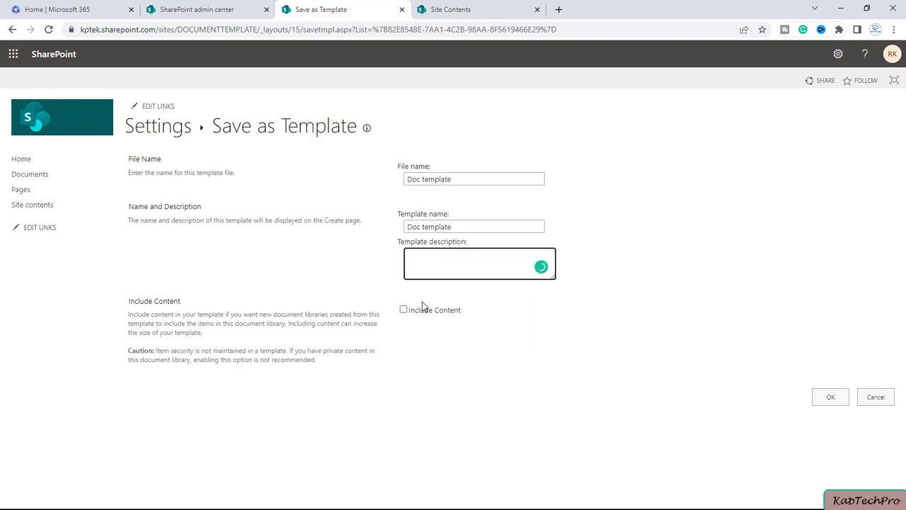
pyautogui.write('Doc template')
pyautogui.click(404, 311)
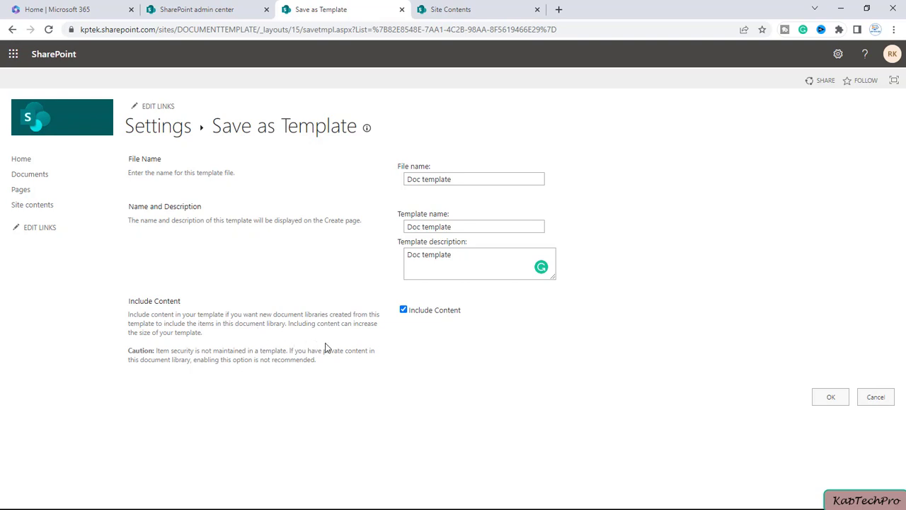
pyautogui.click(832, 398)
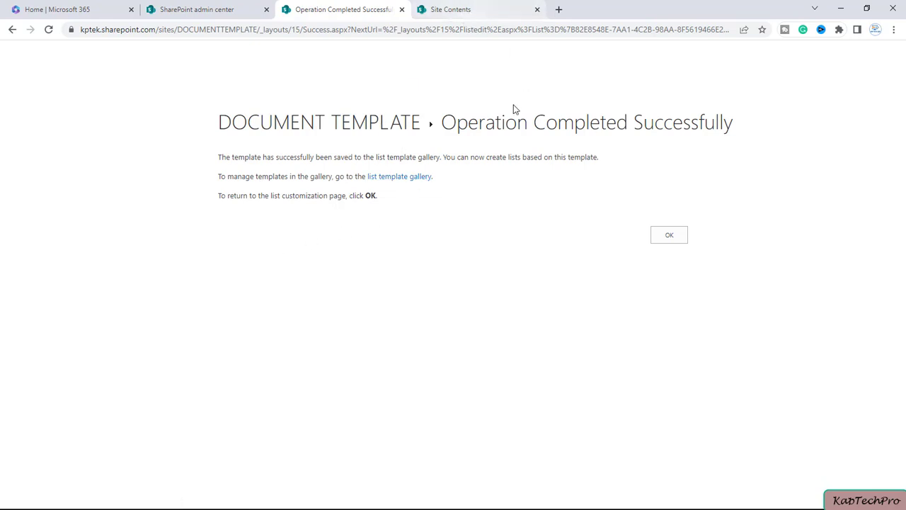
# Step: Download Doc template.stp from the list template gallery and return to Active sites
pyautogui.click(389, 182)
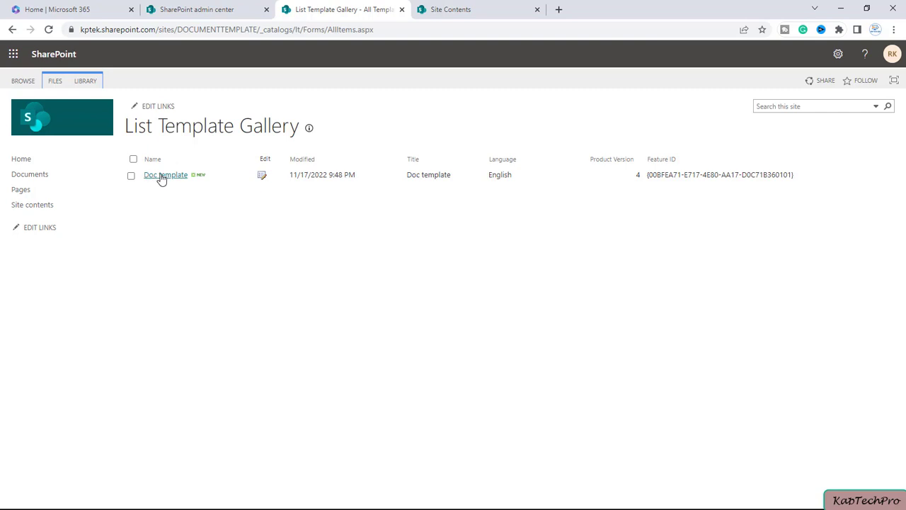
pyautogui.click(163, 177)
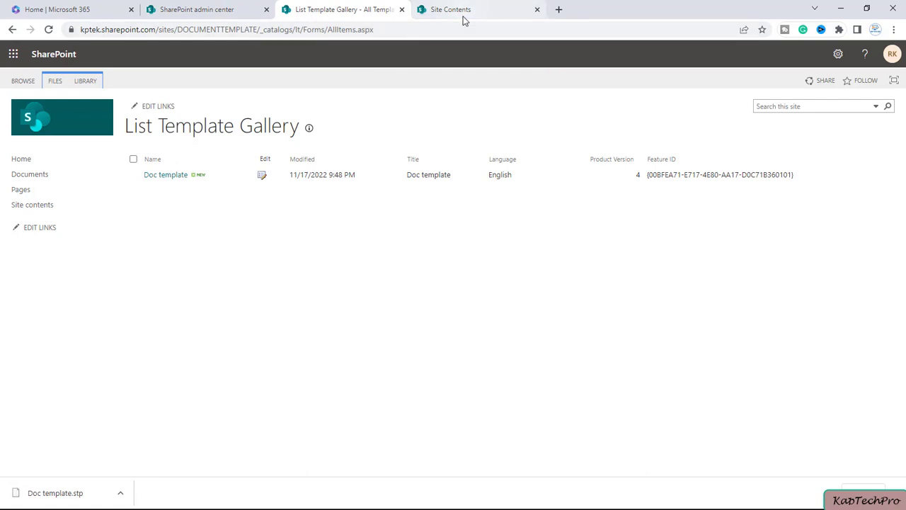
pyautogui.click(219, 8)
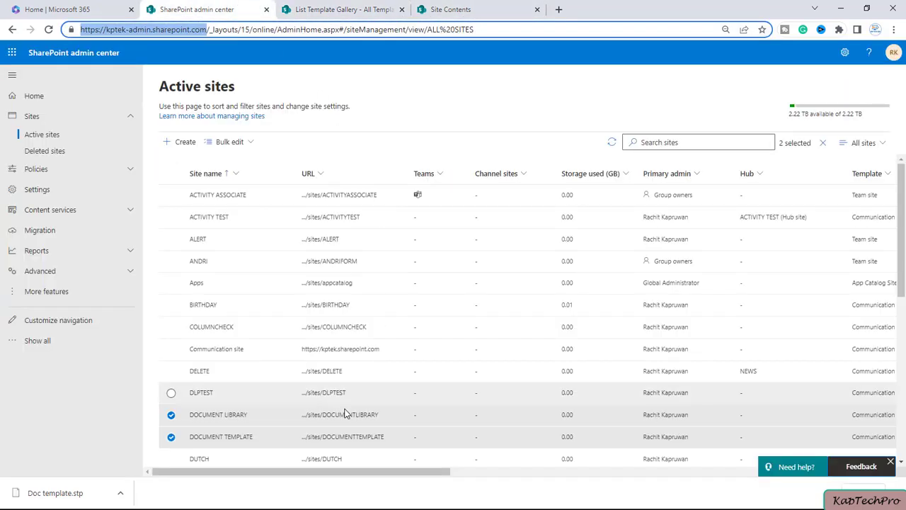
# Step: Deselect both sites in Active sites and open the DOCUMENTLIBRARY site in a new tab
pyautogui.click(171, 415)
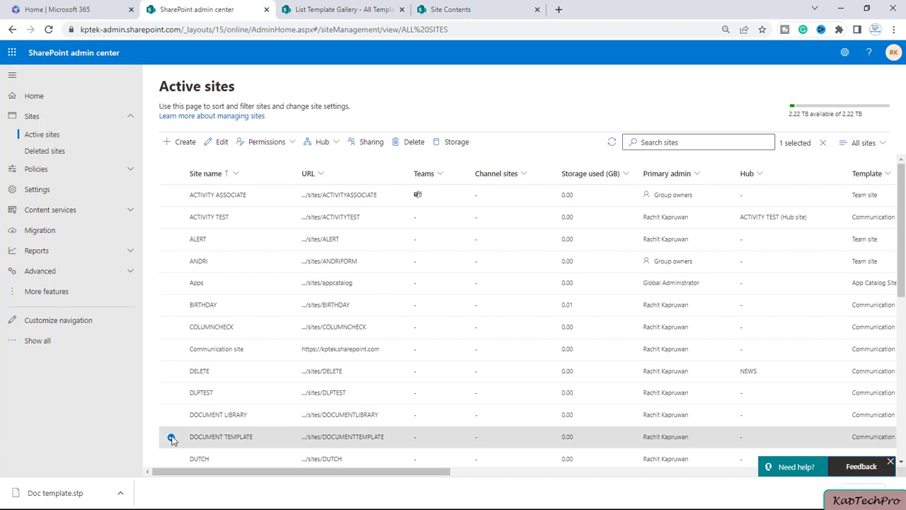
pyautogui.click(171, 437)
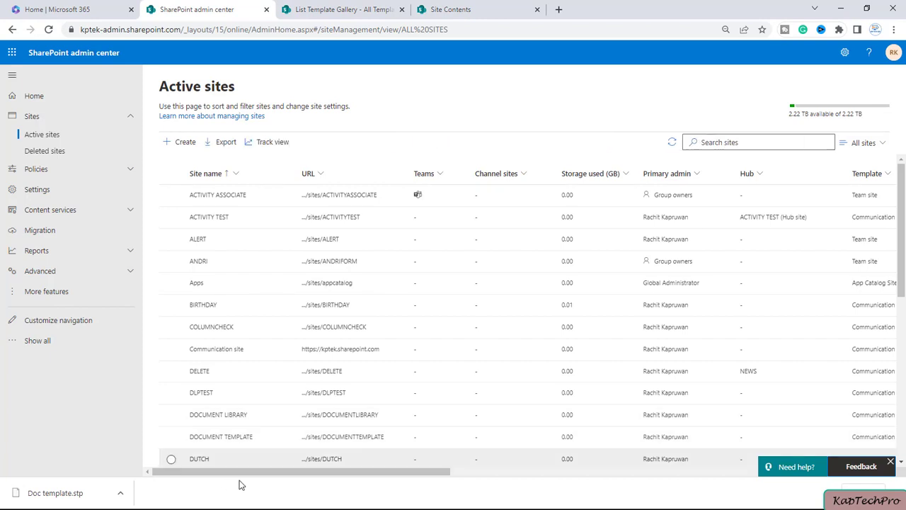
pyautogui.keyDown('ctrl'); pyautogui.click(338, 422); pyautogui.keyUp('ctrl')
pyautogui.click(333, 9)
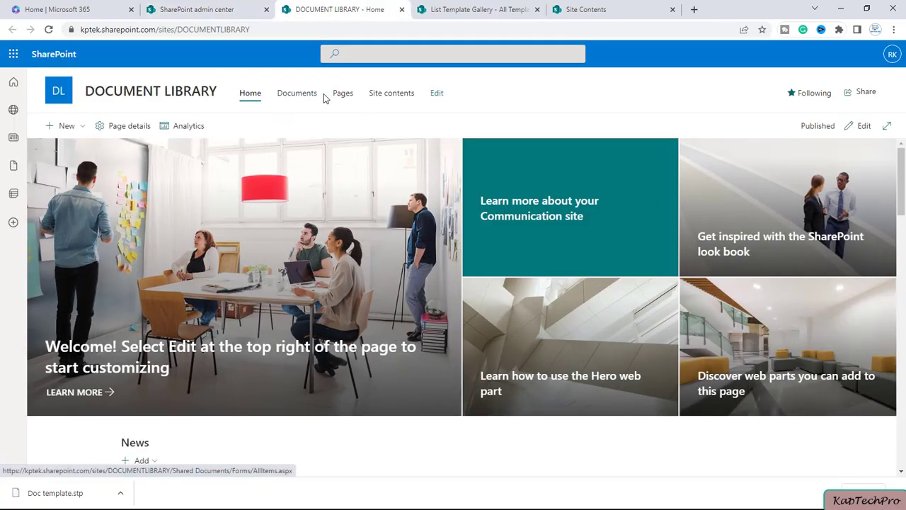
# Step: Open the DOCUMENT LIBRARY site's Site settings from Site contents
pyautogui.click(393, 95)
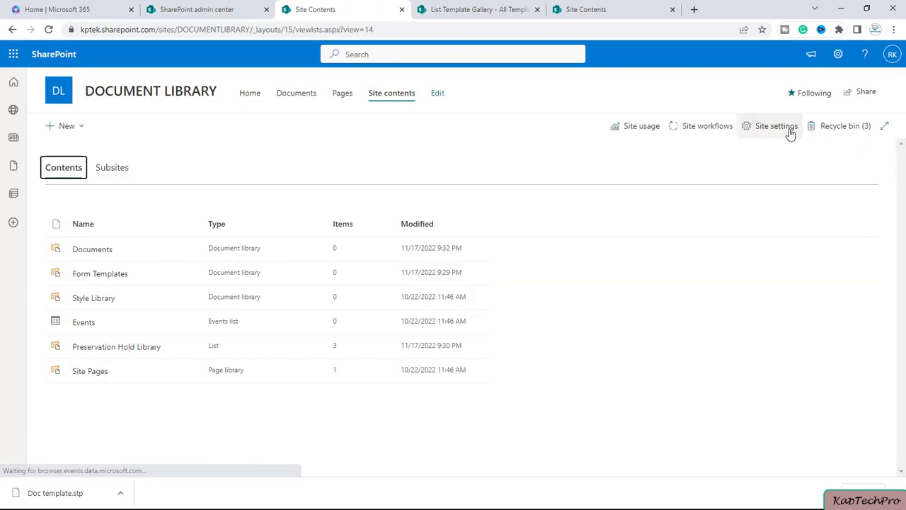
pyautogui.click(791, 135)
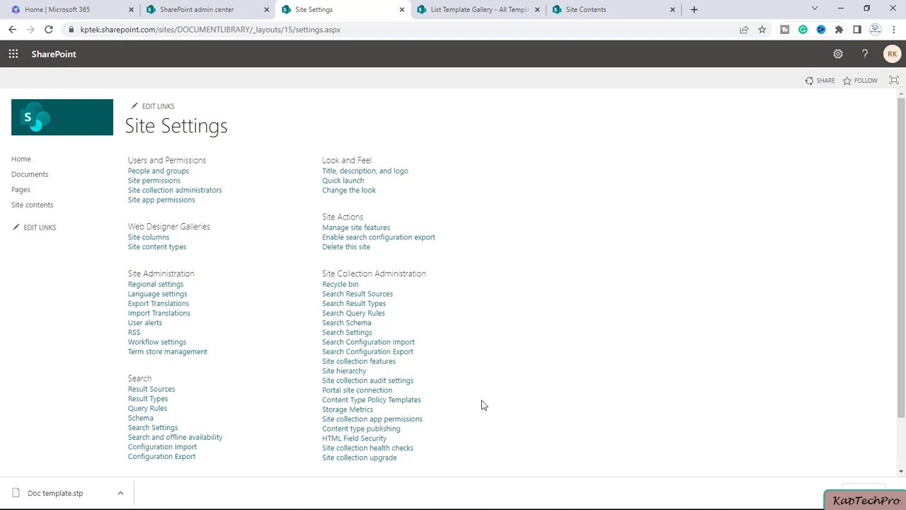
pyautogui.hotkey('alt', 'Tab')
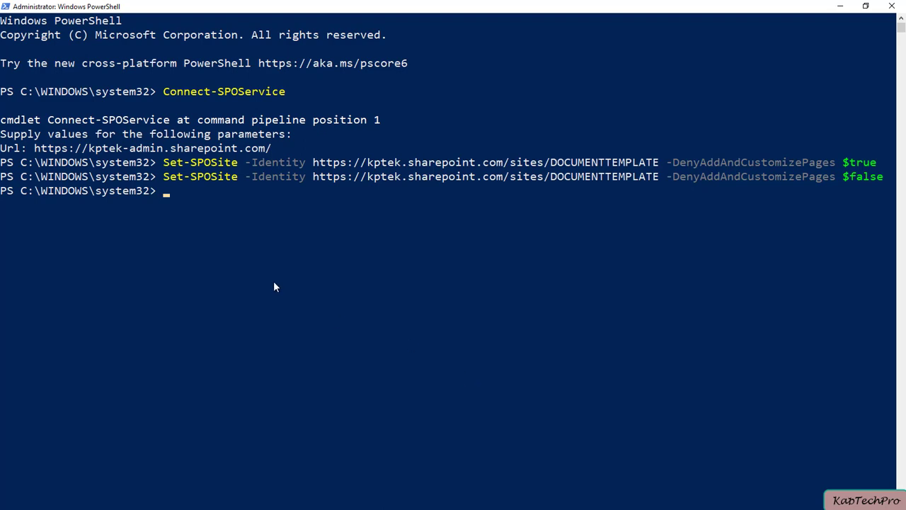
# Step: Rerun Set-SPOSite with DenyAddAndCustomizePages $false, targeting the DOCUMENTLIBRARY site instead
pyautogui.press('Up')
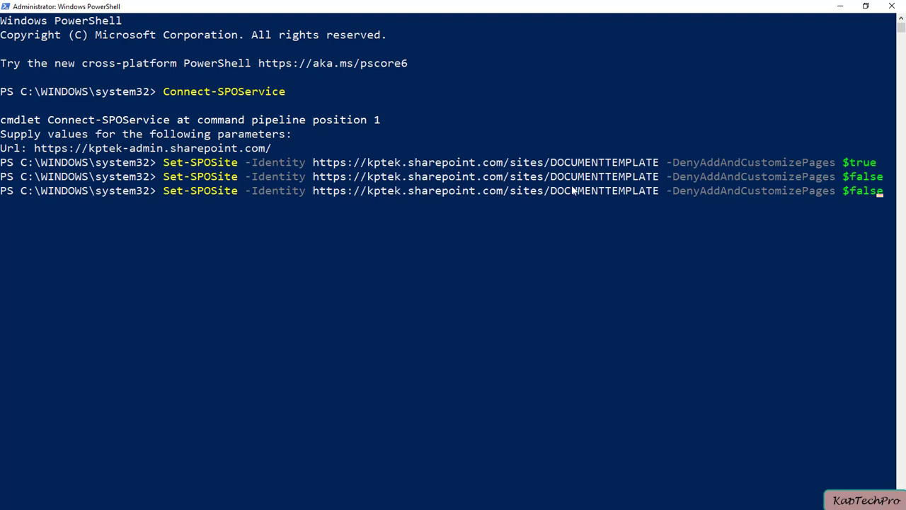
pyautogui.press('Left')
pyautogui.press('Left')
pyautogui.press('BackSpace')
pyautogui.press('BackSpace')
pyautogui.press('BackSpace')
pyautogui.press('BackSpace')
pyautogui.press('BackSpace')
pyautogui.press('BackSpace')
pyautogui.press('BackSpace')
pyautogui.press('BackSpace')
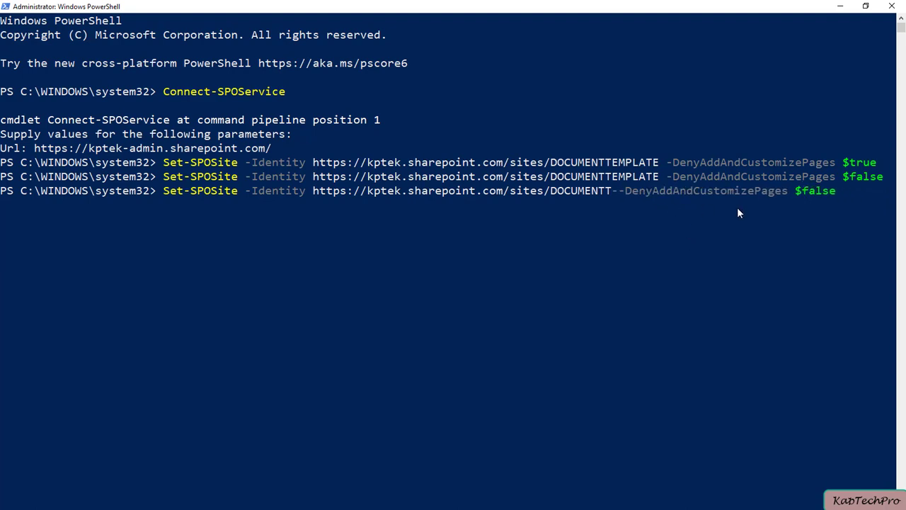
pyautogui.write('LIBRARY')
pyautogui.press('Return')
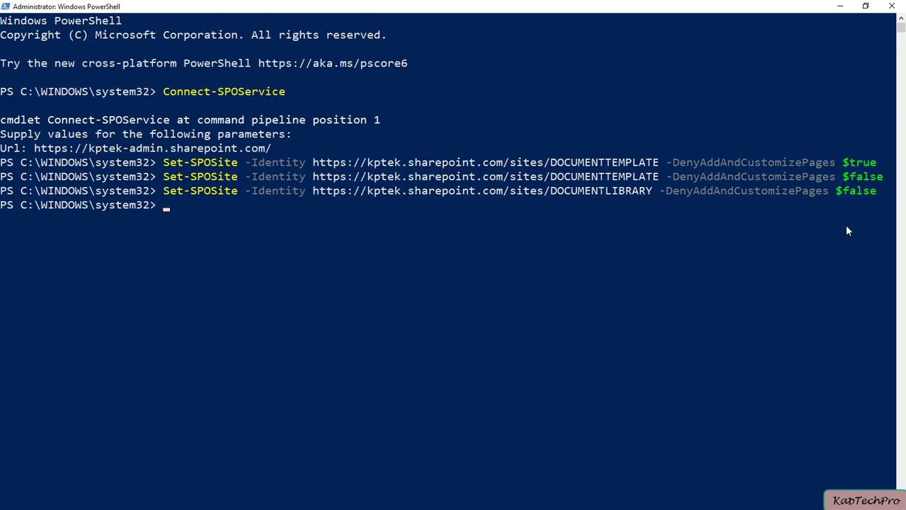
pyautogui.hotkey('alt', 'Tab')
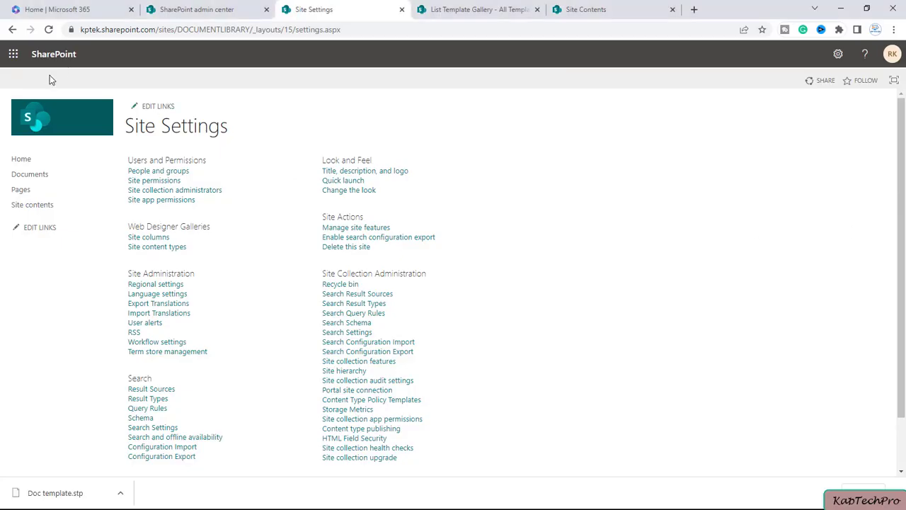
# Step: Refresh Site Settings and open the empty List Template Gallery's FILES ribbon tab
pyautogui.click(45, 31)
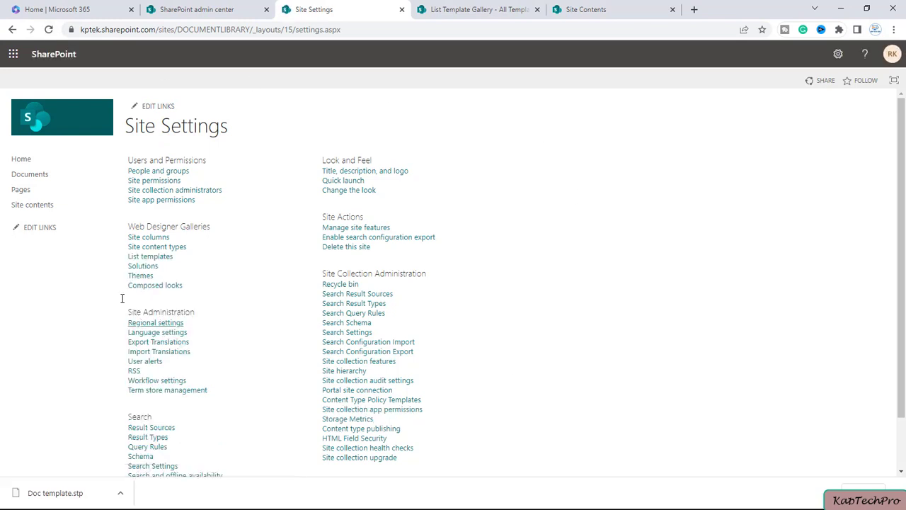
pyautogui.click(164, 259)
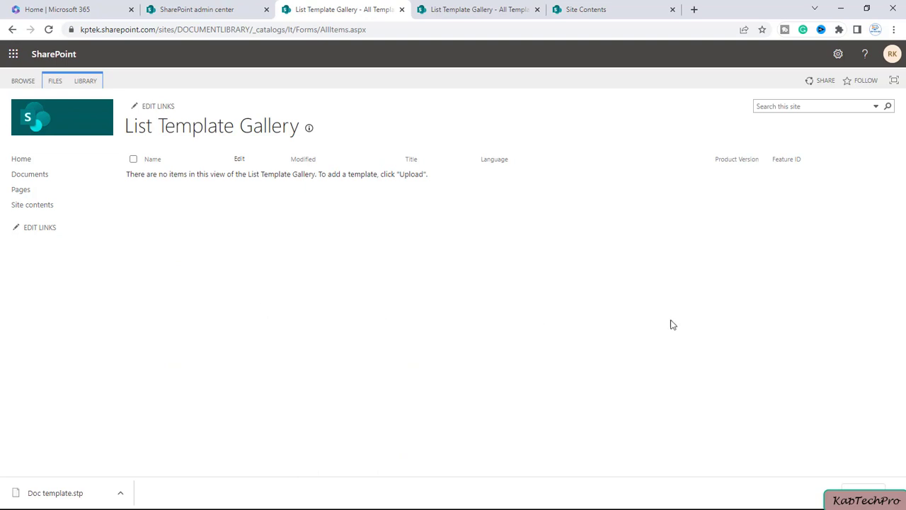
pyautogui.click(55, 83)
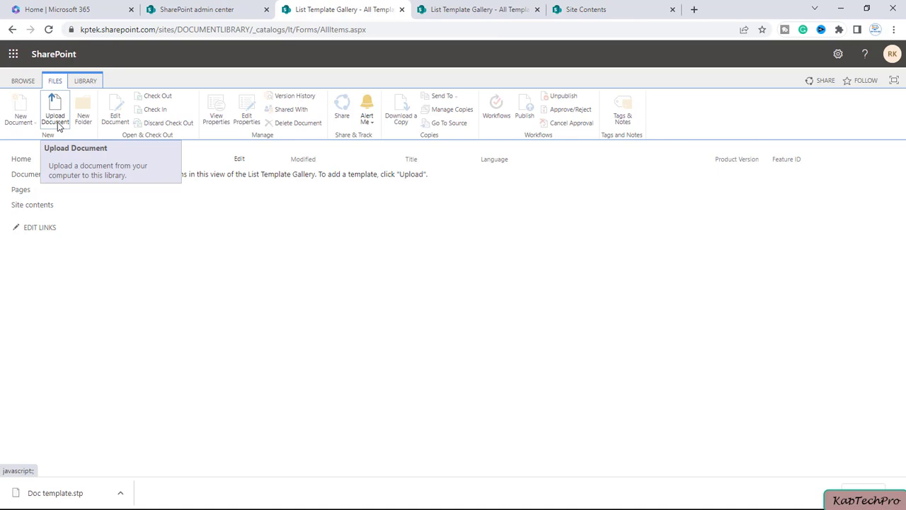
# Step: Upload Doc template.stp to the List Template Gallery and save its template properties
pyautogui.click(55, 118)
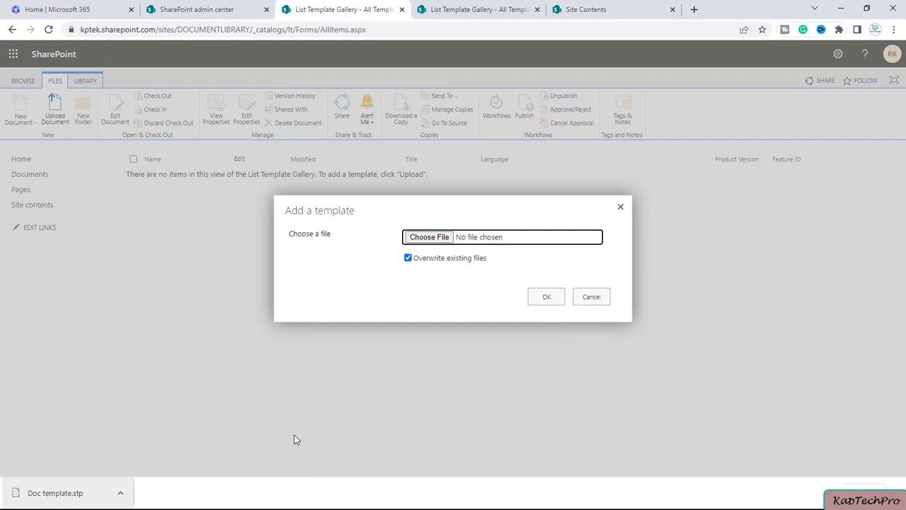
pyautogui.click(432, 239)
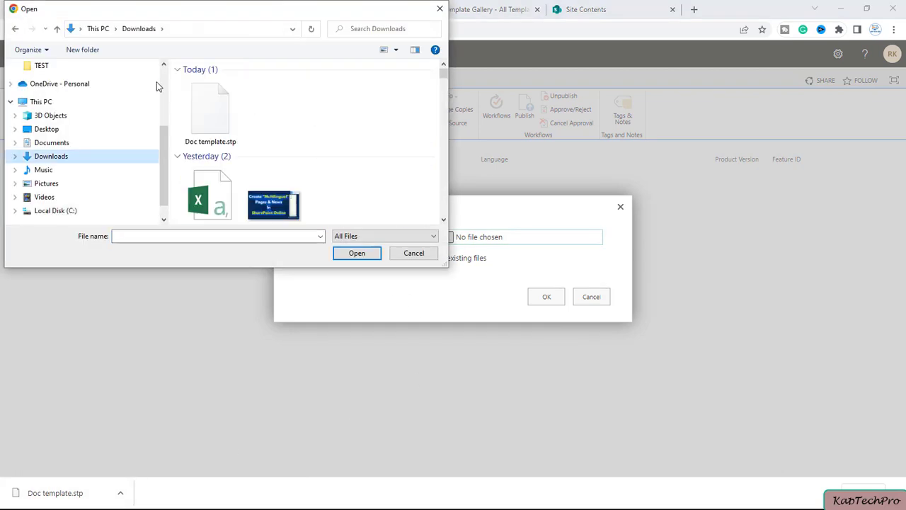
pyautogui.click(209, 115)
pyautogui.click(357, 254)
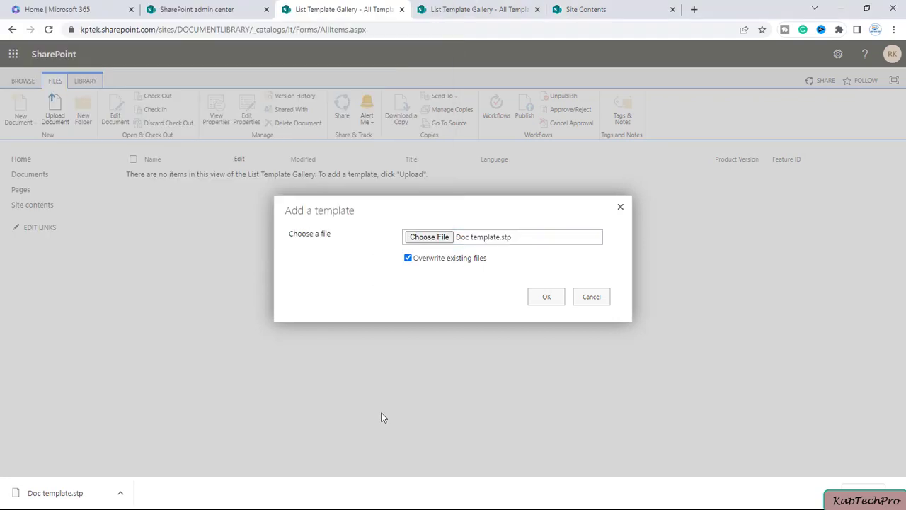
pyautogui.click(546, 299)
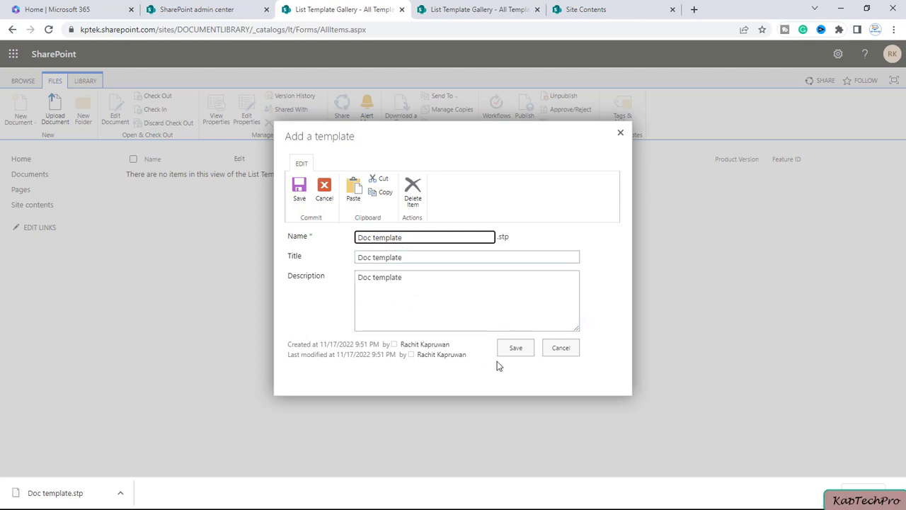
pyautogui.click(516, 347)
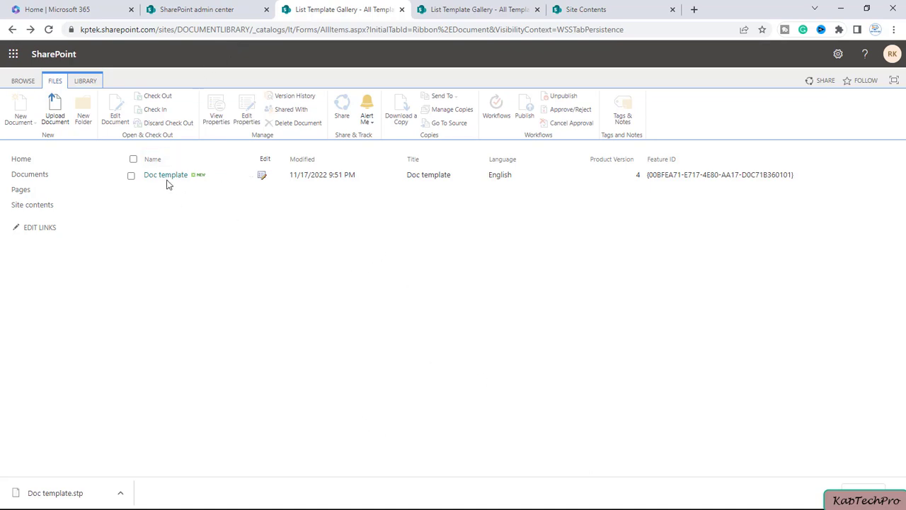
# Step: Return to the DOCUMENT LIBRARY site root and open Add an app from Site contents, in classic view
pyautogui.moveTo(252, 29); pyautogui.dragTo(625, 43)
pyautogui.press('BackSpace')
pyautogui.press('Return')
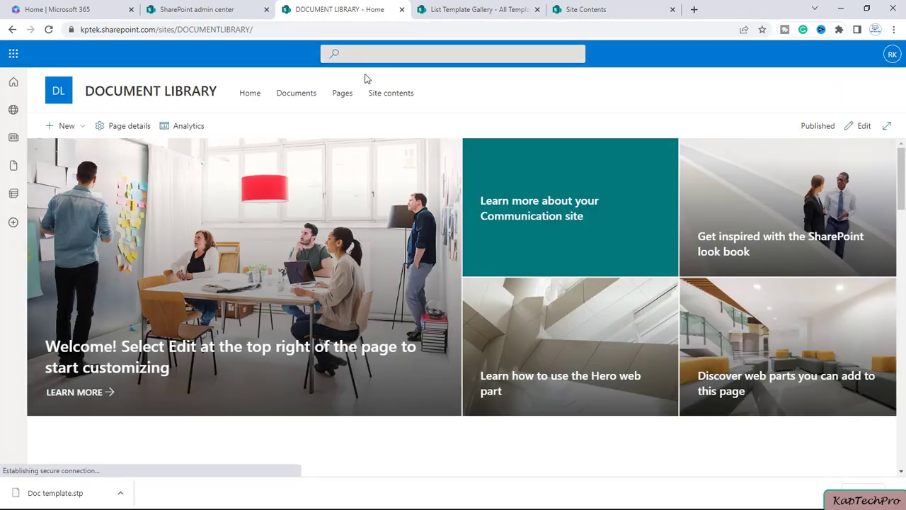
pyautogui.click(392, 95)
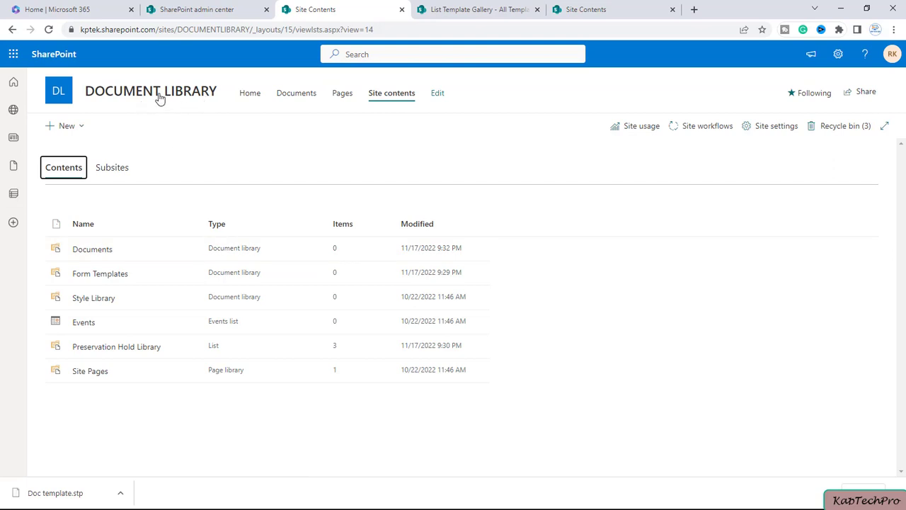
pyautogui.click(839, 56)
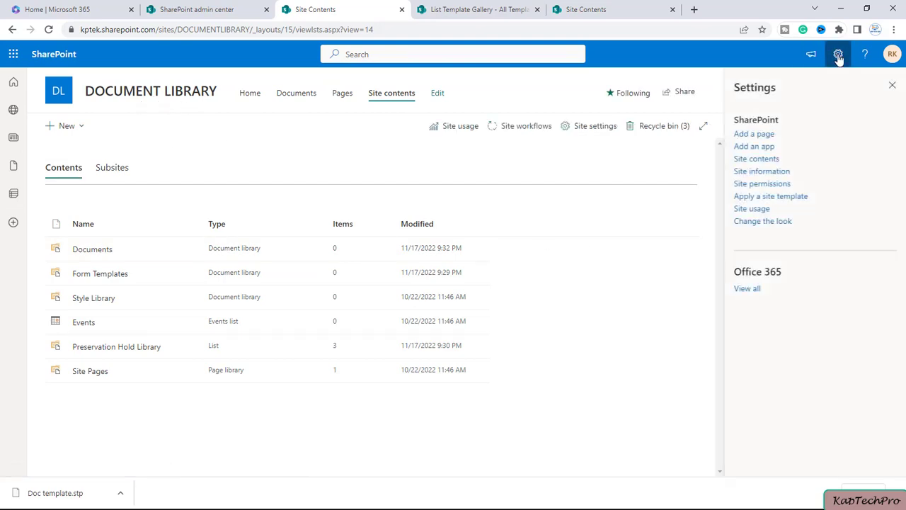
pyautogui.click(768, 146)
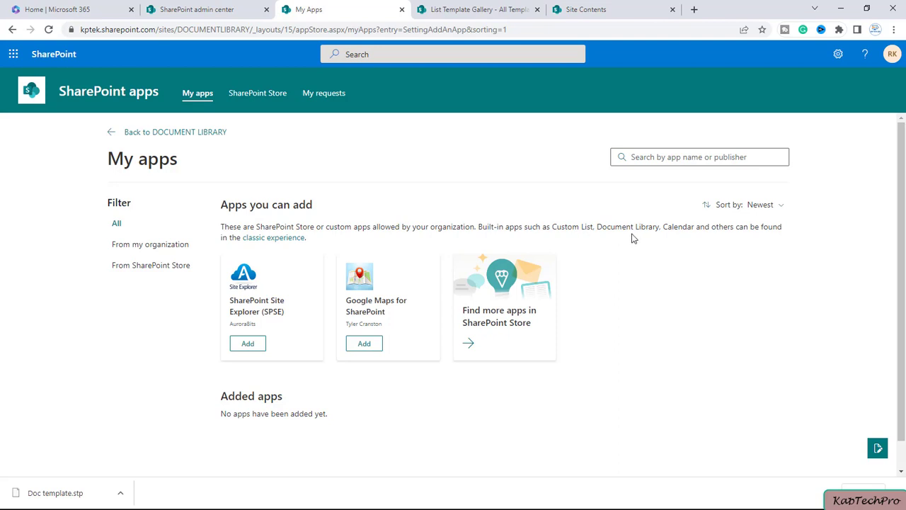
pyautogui.click(287, 243)
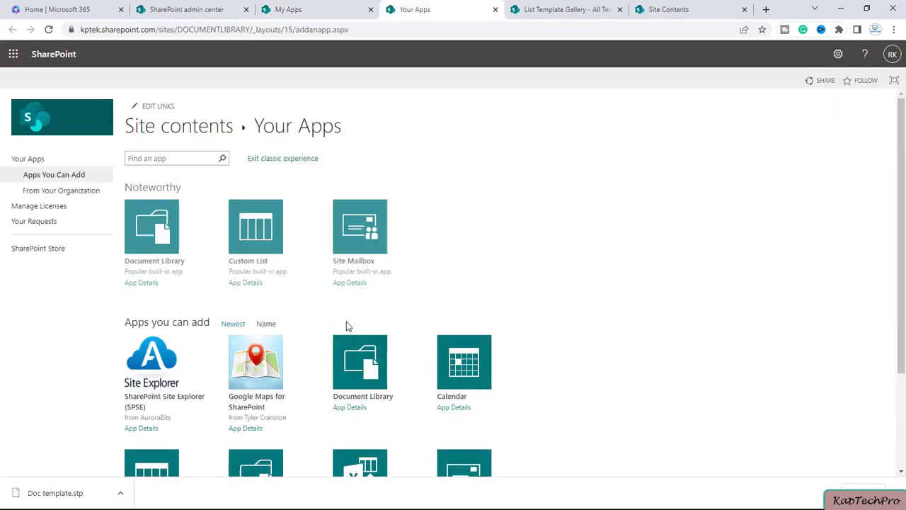
# Step: Create a library named 'CUSTOM LIBRARY' from the Doc template app tile
pyautogui.scroll(-2, 555, 302)
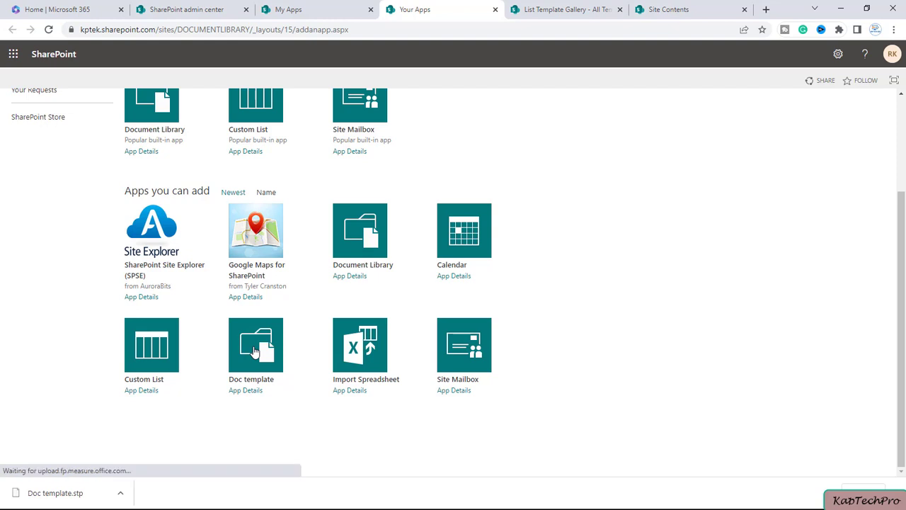
pyautogui.click(255, 352)
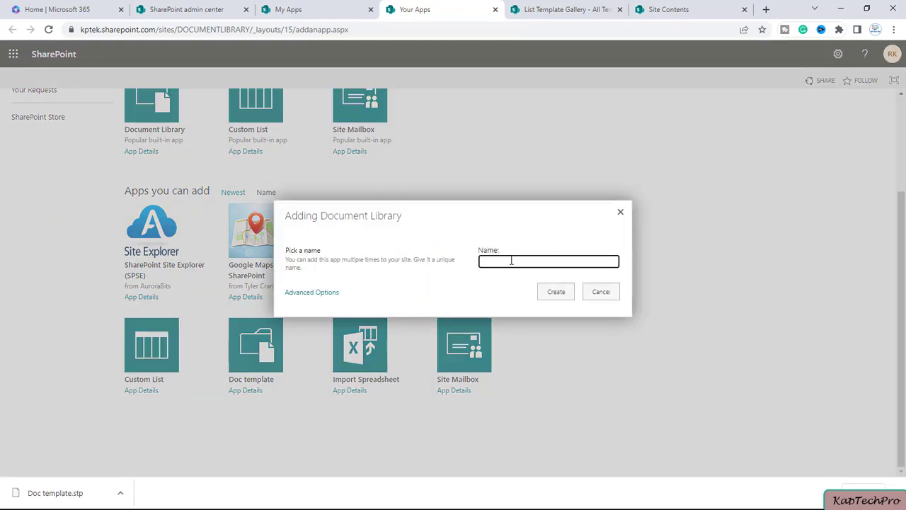
pyautogui.write('CUSTOM LIBRARY')
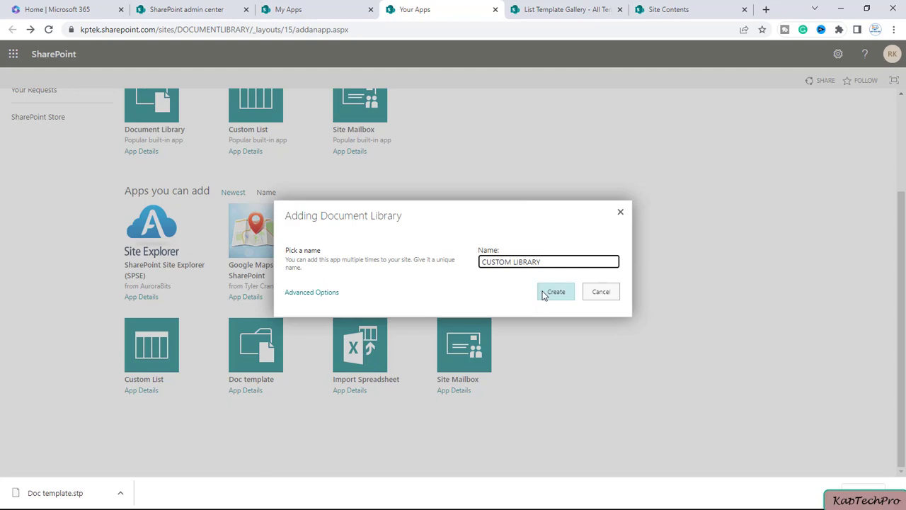
pyautogui.click(556, 296)
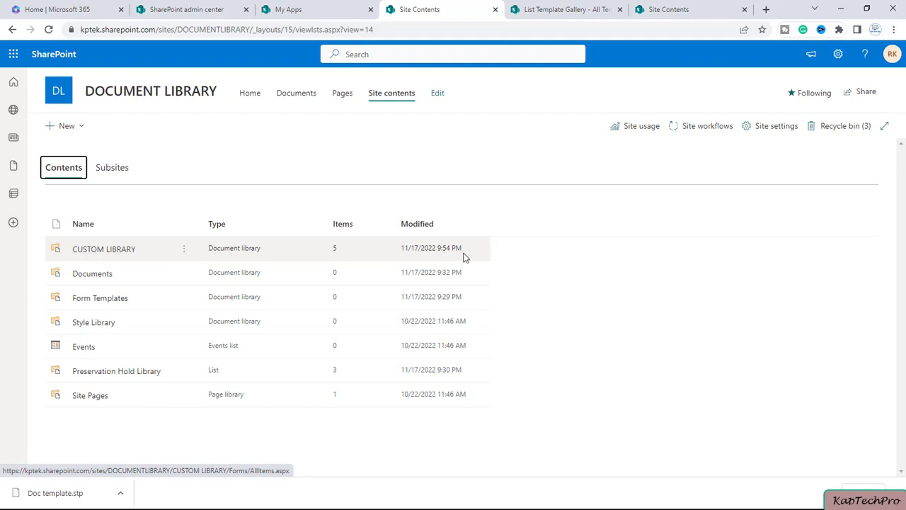
# Step: Open CUSTOM LIBRARY and compare its five files with the DOCUMENT TEMPLATE site's Documents
pyautogui.click(108, 252)
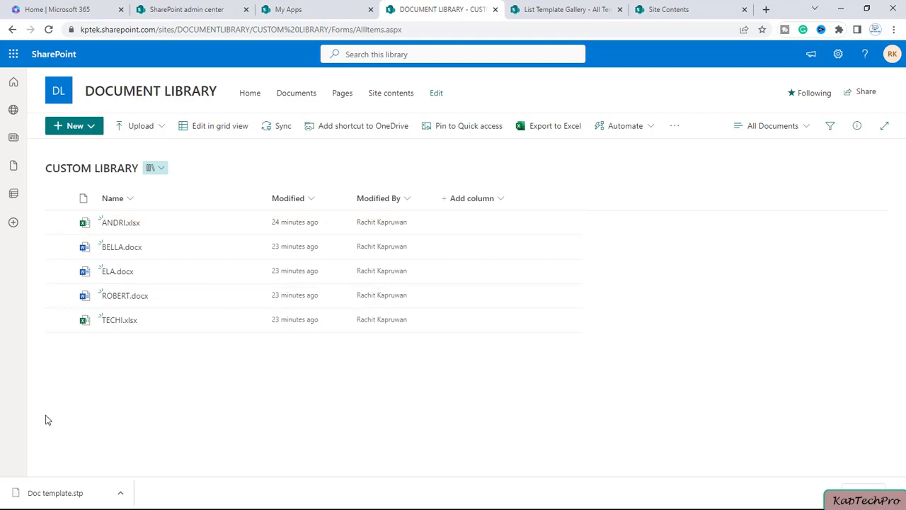
pyautogui.click(286, 9)
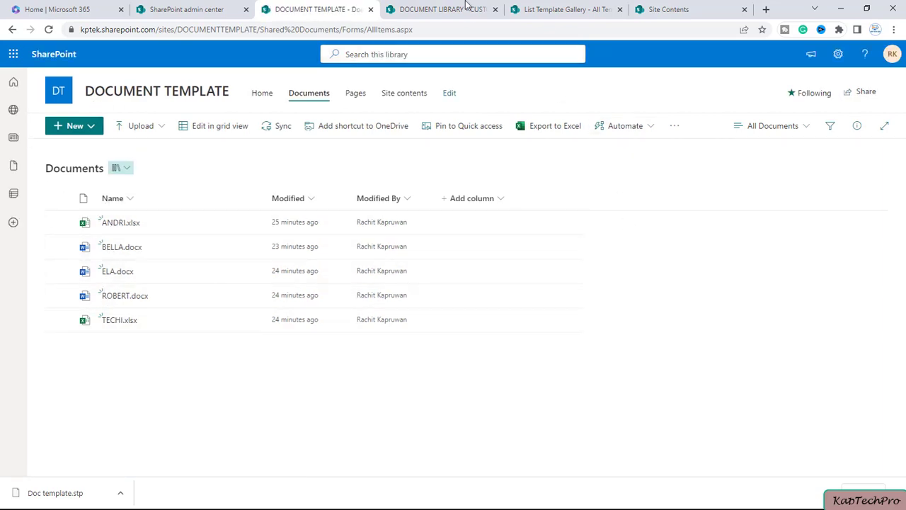
pyautogui.click(441, 6)
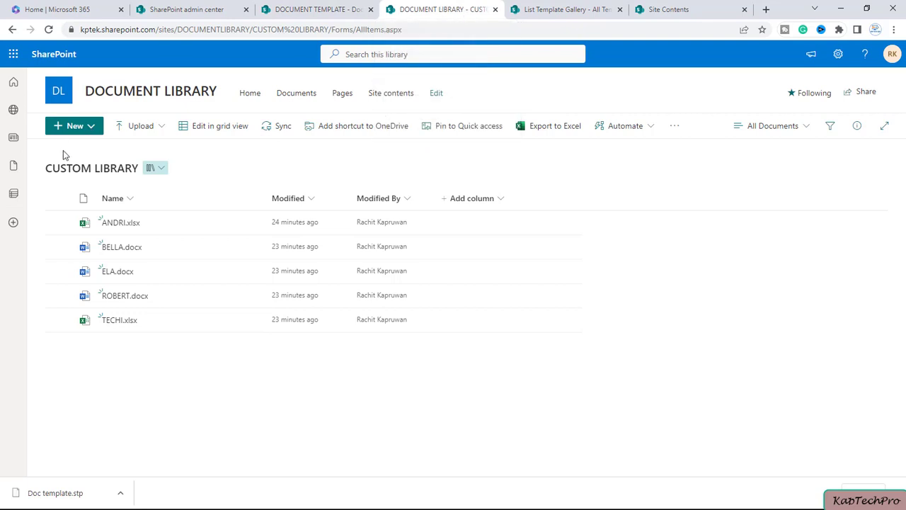